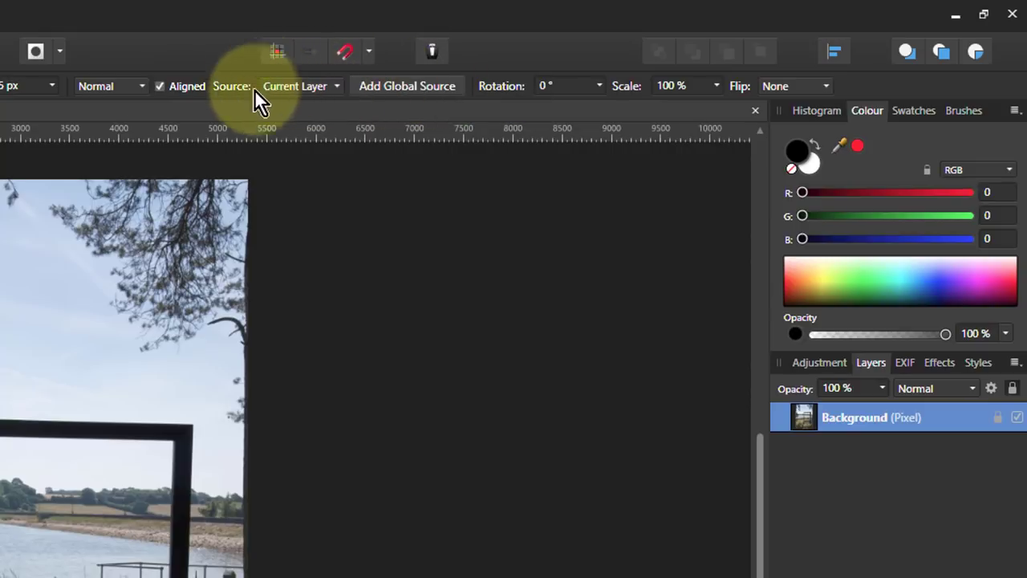
Step: Sample the seated woman in the sun hat and paint a copy just to her left by the railing
{"action": "left_click", "coordinate": [187, 410], "text": "alt"}
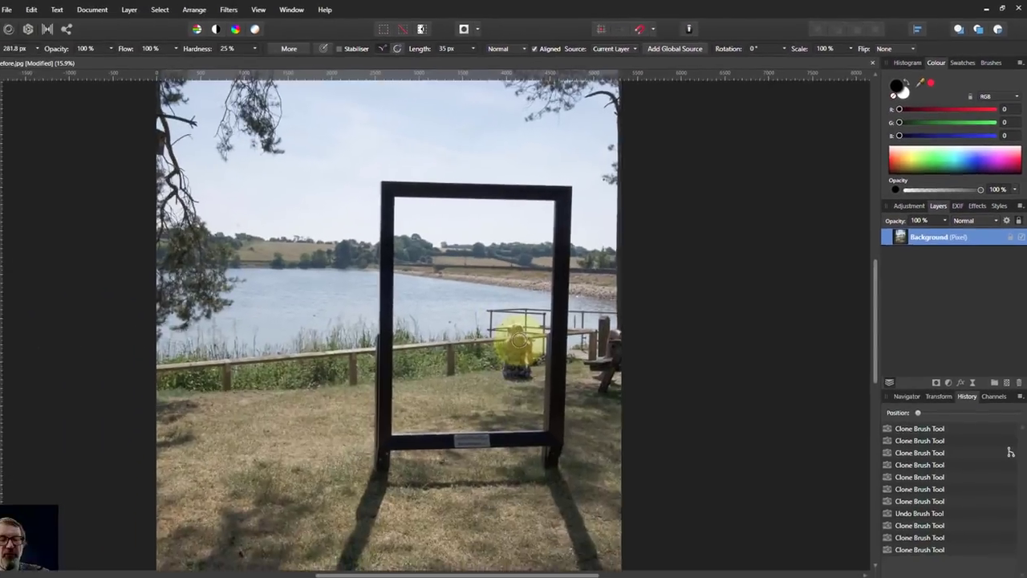
{"action": "scroll", "coordinate": [529, 329], "scroll_direction": "up", "scroll_amount": 5}
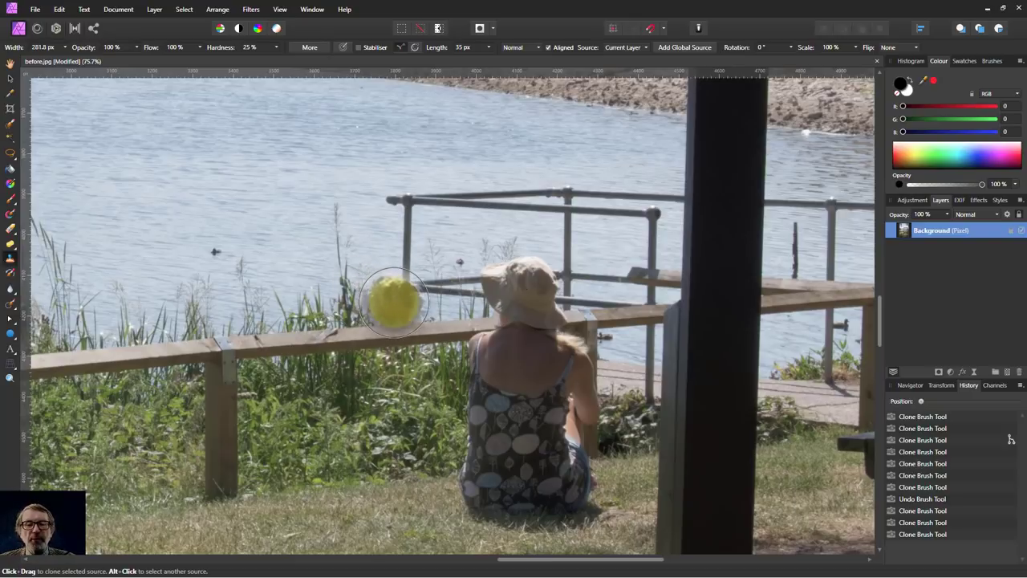
{"action": "mouse_move", "coordinate": [390, 301]}
{"action": "left_mouse_down"}
{"action": "mouse_move", "coordinate": [391, 336]}
{"action": "mouse_move", "coordinate": [375, 390]}
{"action": "mouse_move", "coordinate": [390, 408]}
{"action": "mouse_move", "coordinate": [377, 439]}
{"action": "mouse_move", "coordinate": [391, 442]}
{"action": "mouse_move", "coordinate": [401, 403]}
{"action": "mouse_move", "coordinate": [419, 394]}
{"action": "mouse_move", "coordinate": [419, 382]}
{"action": "mouse_move", "coordinate": [396, 481]}
{"action": "mouse_move", "coordinate": [365, 477]}
{"action": "mouse_move", "coordinate": [353, 401]}
{"action": "mouse_move", "coordinate": [343, 430]}
{"action": "mouse_move", "coordinate": [371, 493]}
{"action": "mouse_move", "coordinate": [409, 488]}
{"action": "mouse_move", "coordinate": [367, 463]}
{"action": "left_mouse_up"}
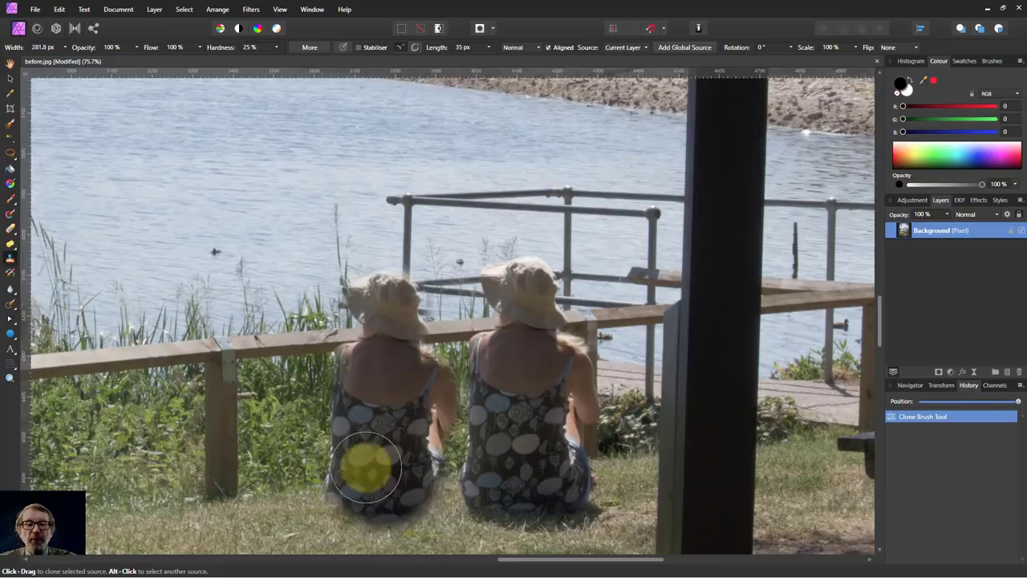
Step: Use the Undo Brush to restore the railing and grass around the copy's hair, undoing one bad stroke
{"action": "left_click", "coordinate": [11, 273]}
{"action": "mouse_move", "coordinate": [217, 297]}
{"action": "left_mouse_down"}
{"action": "mouse_move", "coordinate": [444, 280]}
{"action": "mouse_move", "coordinate": [433, 275]}
{"action": "mouse_move", "coordinate": [437, 304]}
{"action": "left_mouse_up"}
{"action": "key", "text": "ctrl+z"}
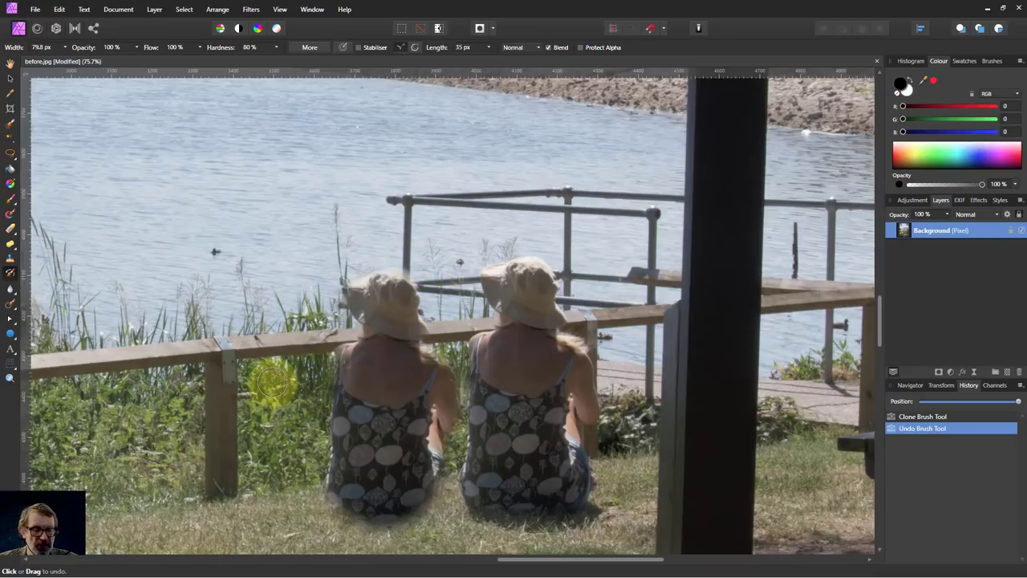
{"action": "mouse_move", "coordinate": [332, 359]}
{"action": "left_mouse_down"}
{"action": "mouse_move", "coordinate": [372, 352]}
{"action": "mouse_move", "coordinate": [279, 392]}
{"action": "mouse_move", "coordinate": [360, 381]}
{"action": "left_mouse_up"}
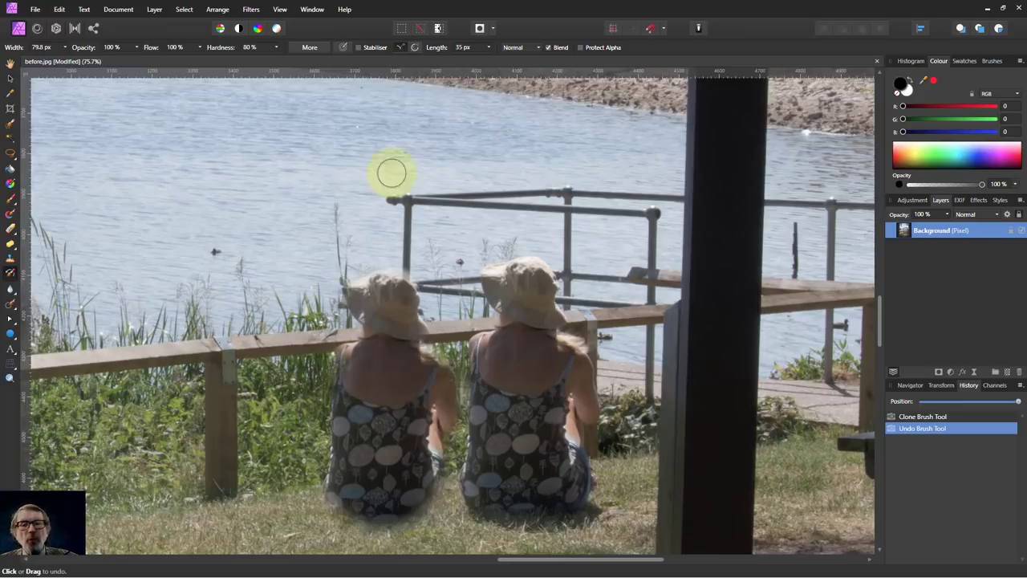
{"action": "left_click", "coordinate": [11, 262]}
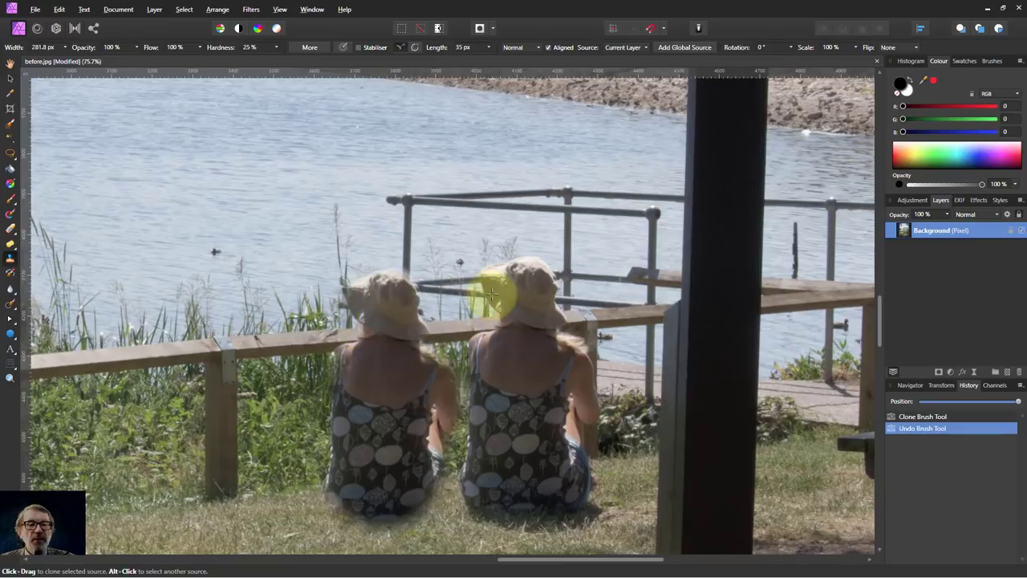
Step: Paint a third copy of the woman further left, filling in her body and legs
{"action": "left_click", "coordinate": [525, 283], "text": "alt"}
{"action": "mouse_move", "coordinate": [264, 286]}
{"action": "left_mouse_down"}
{"action": "mouse_move", "coordinate": [239, 305]}
{"action": "mouse_move", "coordinate": [226, 301]}
{"action": "mouse_move", "coordinate": [238, 324]}
{"action": "mouse_move", "coordinate": [239, 344]}
{"action": "mouse_move", "coordinate": [222, 339]}
{"action": "mouse_move", "coordinate": [223, 320]}
{"action": "mouse_move", "coordinate": [238, 395]}
{"action": "mouse_move", "coordinate": [219, 394]}
{"action": "mouse_move", "coordinate": [206, 410]}
{"action": "mouse_move", "coordinate": [268, 406]}
{"action": "mouse_move", "coordinate": [284, 367]}
{"action": "left_mouse_up"}
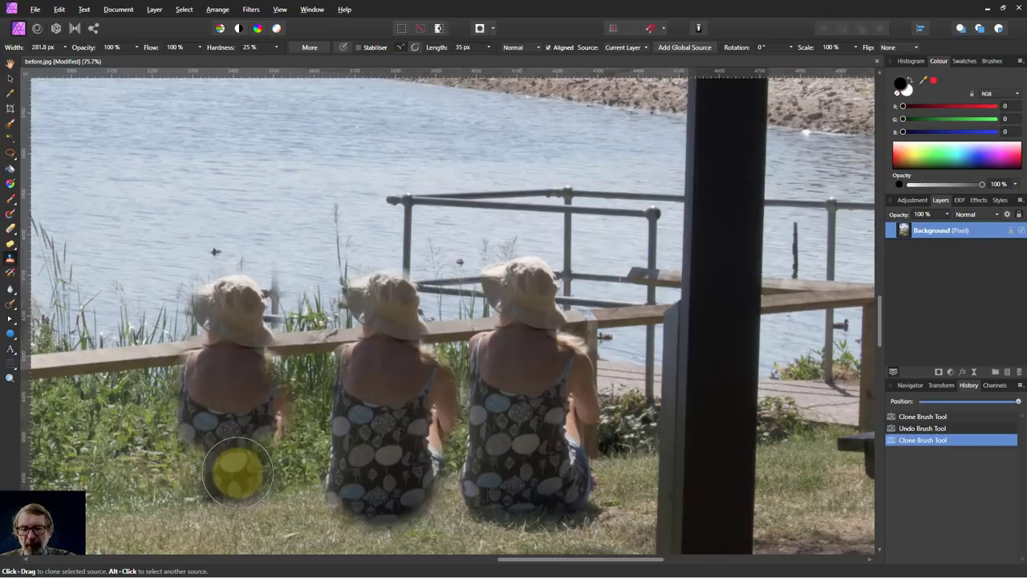
{"action": "mouse_move", "coordinate": [246, 463]}
{"action": "left_mouse_down"}
{"action": "mouse_move", "coordinate": [256, 455]}
{"action": "mouse_move", "coordinate": [231, 477]}
{"action": "left_mouse_up"}
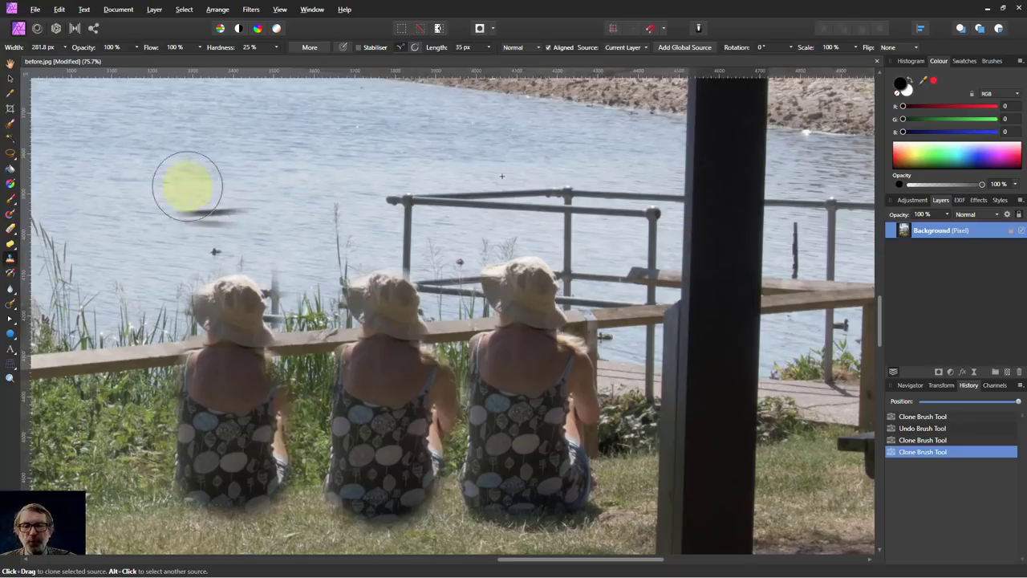
{"action": "mouse_move", "coordinate": [222, 454]}
{"action": "left_mouse_down"}
{"action": "mouse_move", "coordinate": [222, 488]}
{"action": "mouse_move", "coordinate": [257, 505]}
{"action": "left_mouse_up"}
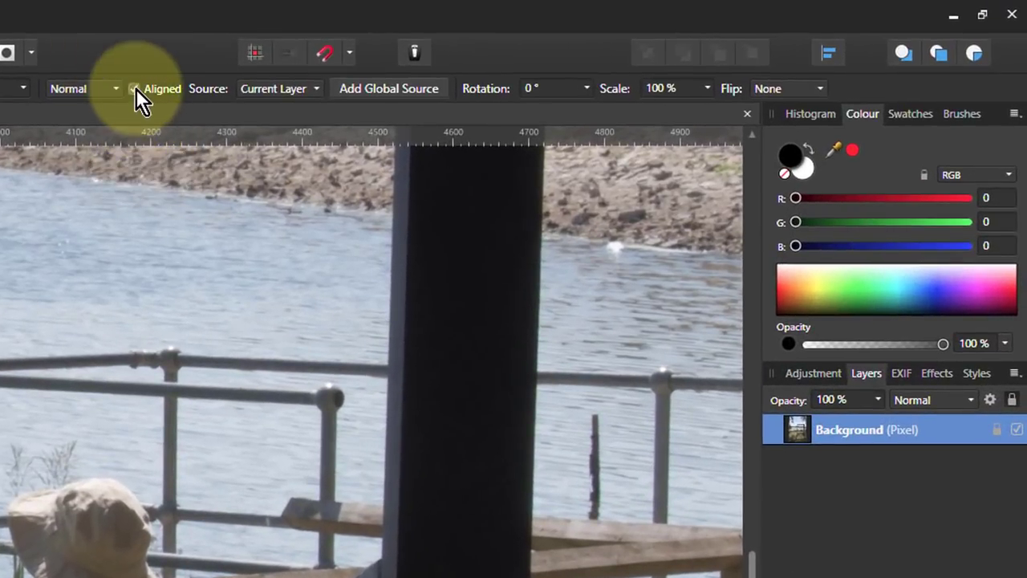
Step: Turn off Aligned and paint a copy of the woman at far left, undoing a stray hat on the water
{"action": "left_click", "coordinate": [135, 88]}
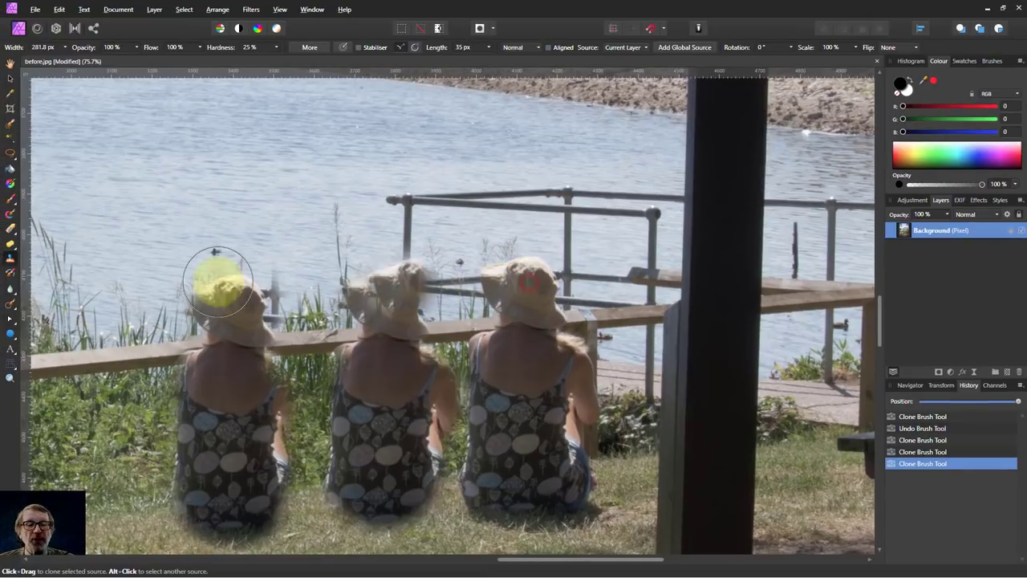
{"action": "mouse_move", "coordinate": [91, 301]}
{"action": "left_mouse_down"}
{"action": "mouse_move", "coordinate": [89, 418]}
{"action": "mouse_move", "coordinate": [83, 329]}
{"action": "mouse_move", "coordinate": [73, 335]}
{"action": "mouse_move", "coordinate": [89, 405]}
{"action": "mouse_move", "coordinate": [80, 513]}
{"action": "mouse_move", "coordinate": [120, 425]}
{"action": "mouse_move", "coordinate": [120, 480]}
{"action": "mouse_move", "coordinate": [76, 467]}
{"action": "left_mouse_up"}
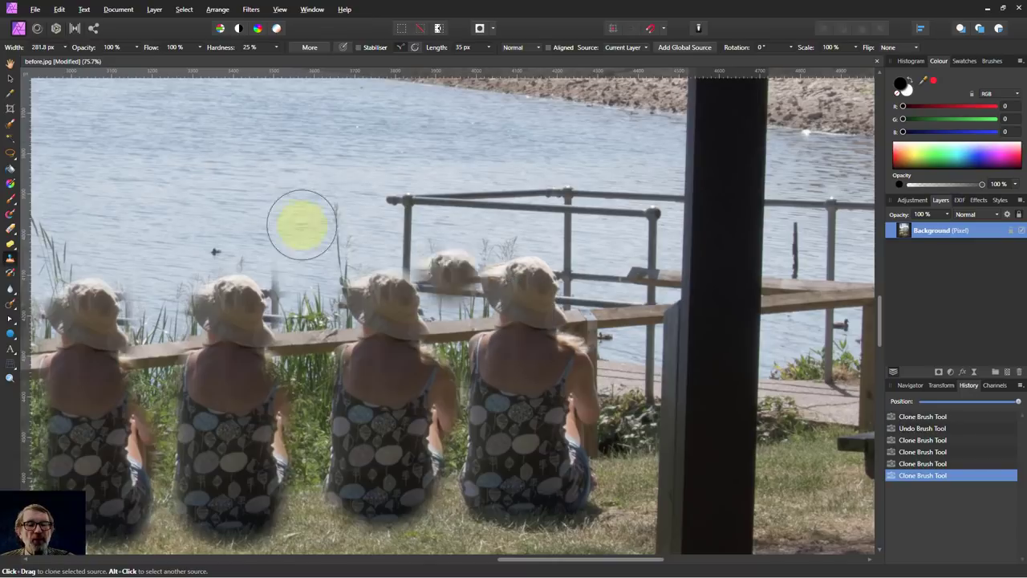
{"action": "left_click", "coordinate": [300, 202]}
{"action": "key", "text": "ctrl+z"}
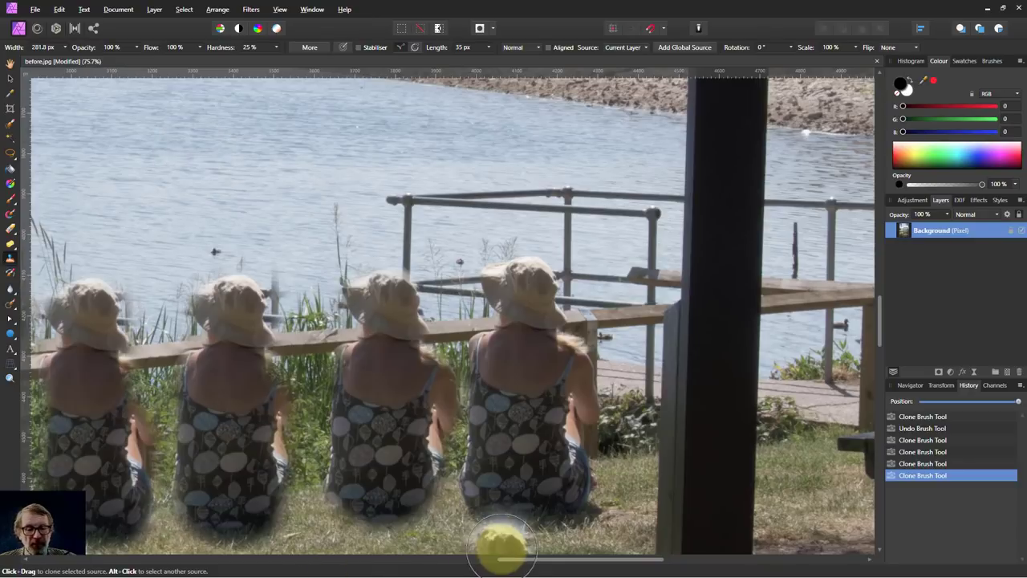
Step: Paint another copy of the seated woman on the railing
{"action": "left_click_drag", "start_coordinate": [502, 559], "coordinate": [288, 559]}
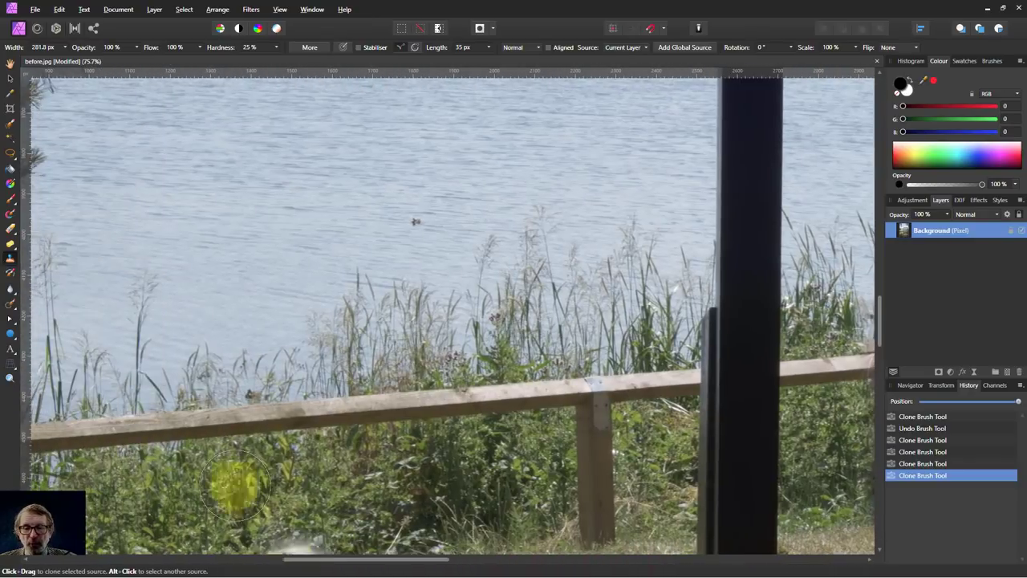
{"action": "scroll", "coordinate": [201, 433], "scroll_direction": "down", "scroll_amount": 4}
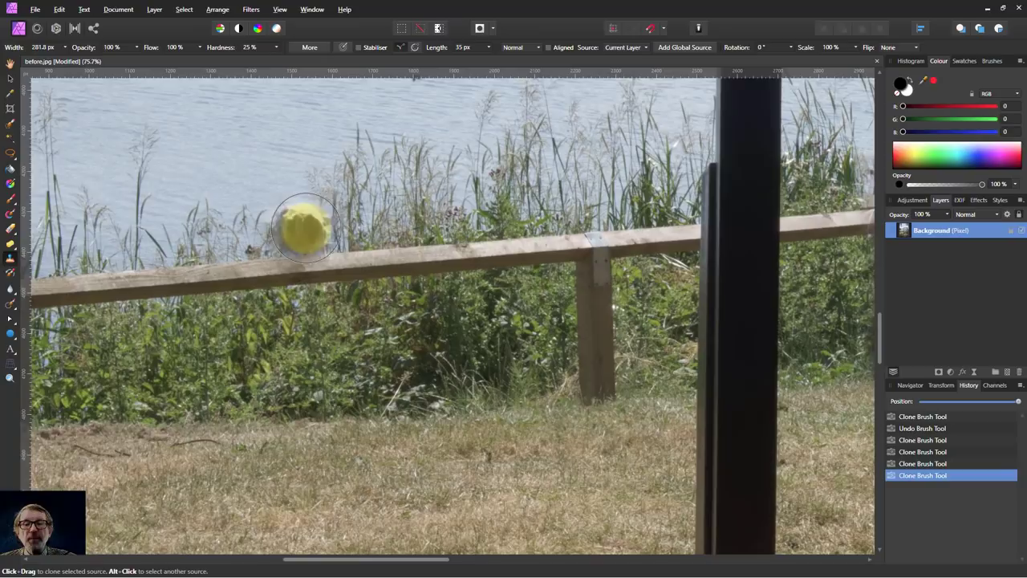
{"action": "mouse_move", "coordinate": [305, 227]}
{"action": "left_mouse_down"}
{"action": "mouse_move", "coordinate": [293, 383]}
{"action": "mouse_move", "coordinate": [332, 390]}
{"action": "mouse_move", "coordinate": [276, 393]}
{"action": "mouse_move", "coordinate": [316, 436]}
{"action": "mouse_move", "coordinate": [316, 458]}
{"action": "mouse_move", "coordinate": [357, 445]}
{"action": "left_mouse_up"}
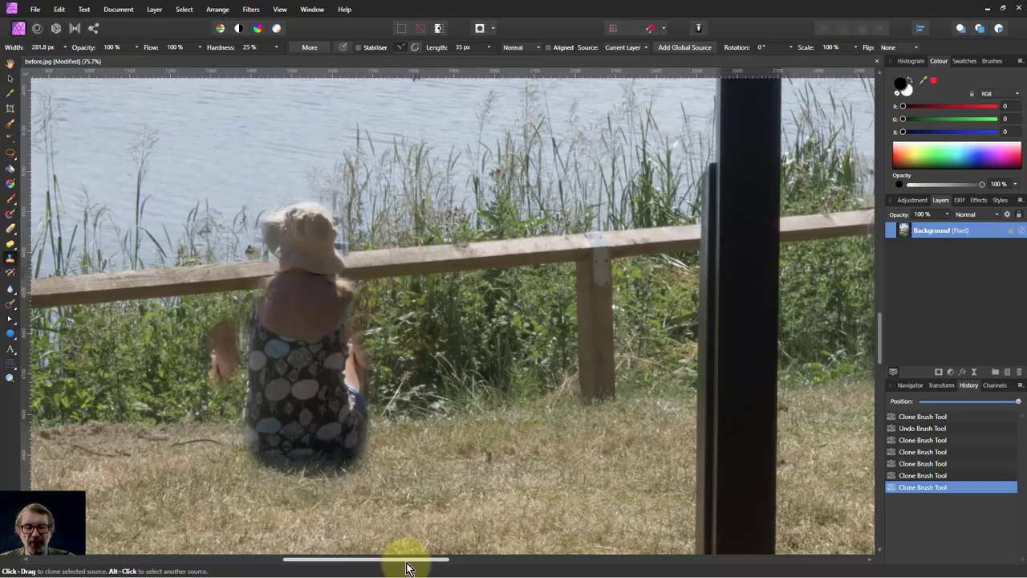
{"action": "left_click_drag", "start_coordinate": [403, 566], "coordinate": [598, 564]}
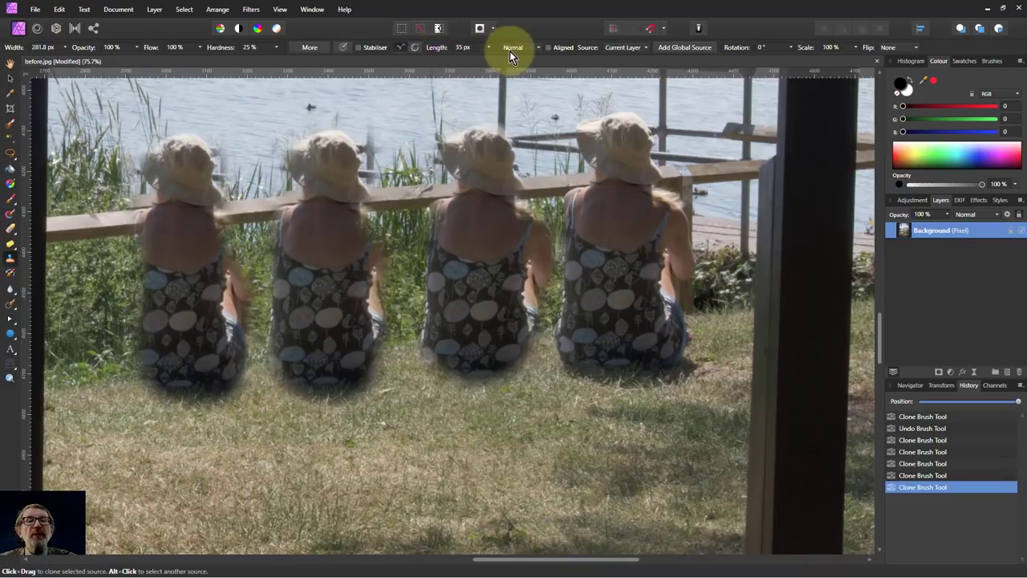
Step: Turn Aligned back on and set the clone rotation to 180°
{"action": "left_click", "coordinate": [549, 47]}
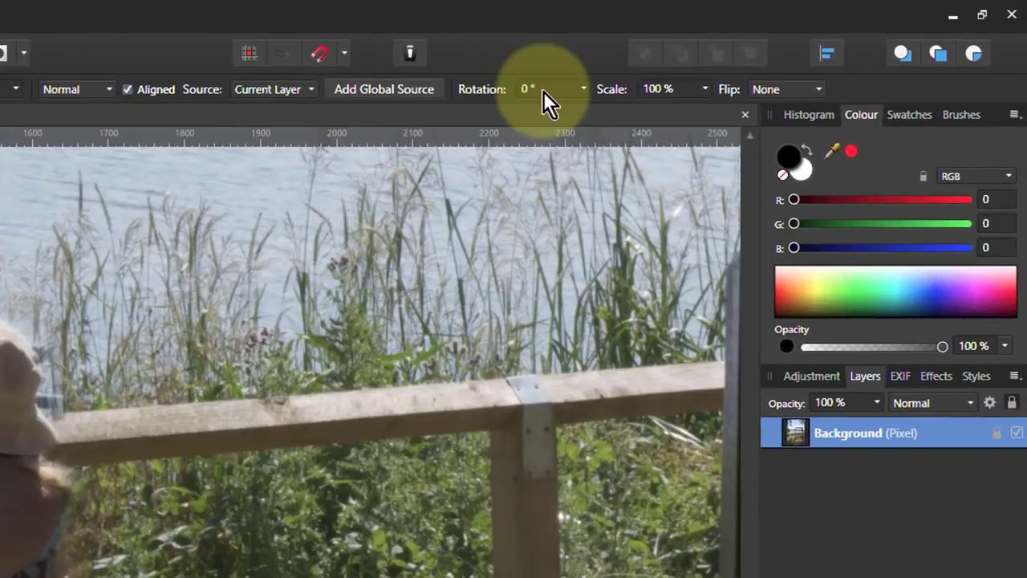
{"action": "left_click", "coordinate": [543, 90]}
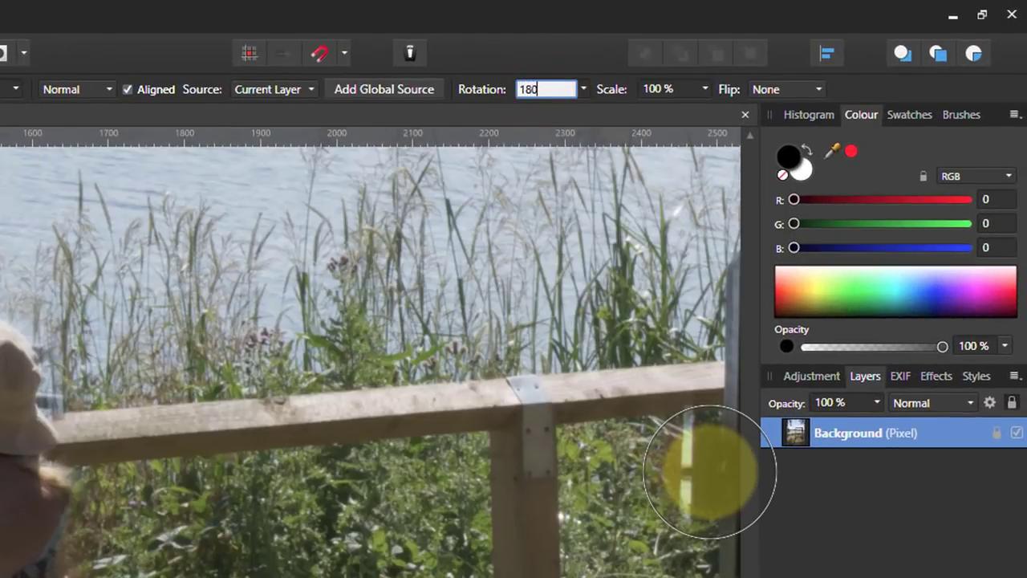
{"action": "type", "text": "180"}
{"action": "key", "text": "Return"}
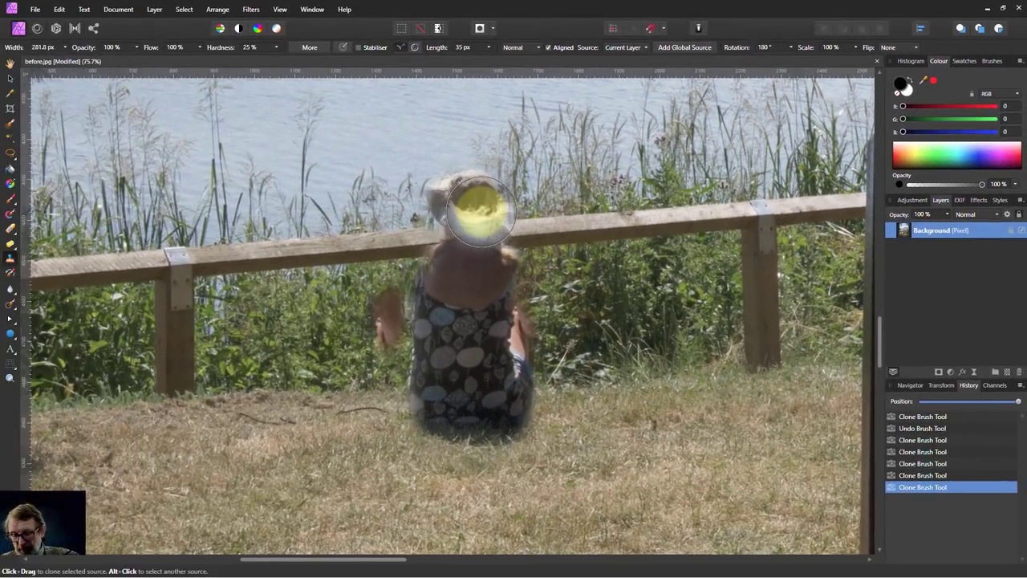
Step: Sample the woman and paint an upside-down copy of her dress and body beside her
{"action": "left_click", "coordinate": [89, 365]}
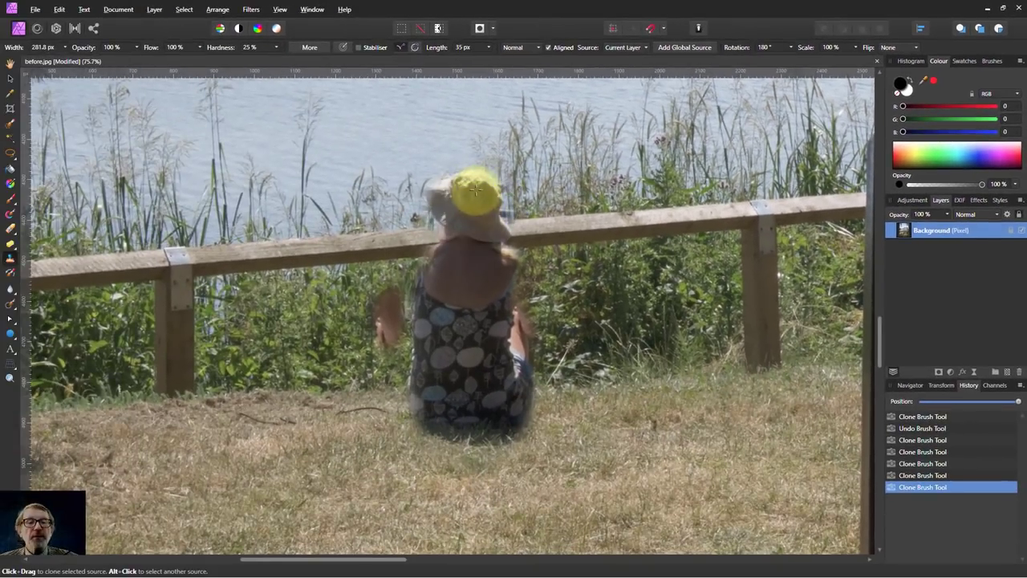
{"action": "left_click_drag", "start_coordinate": [300, 421], "coordinate": [289, 397]}
{"action": "mouse_move", "coordinate": [291, 330]}
{"action": "left_mouse_down"}
{"action": "mouse_move", "coordinate": [319, 369]}
{"action": "mouse_move", "coordinate": [288, 249]}
{"action": "mouse_move", "coordinate": [303, 247]}
{"action": "mouse_move", "coordinate": [308, 306]}
{"action": "mouse_move", "coordinate": [309, 222]}
{"action": "mouse_move", "coordinate": [335, 262]}
{"action": "mouse_move", "coordinate": [302, 213]}
{"action": "mouse_move", "coordinate": [285, 209]}
{"action": "mouse_move", "coordinate": [341, 223]}
{"action": "left_mouse_up"}
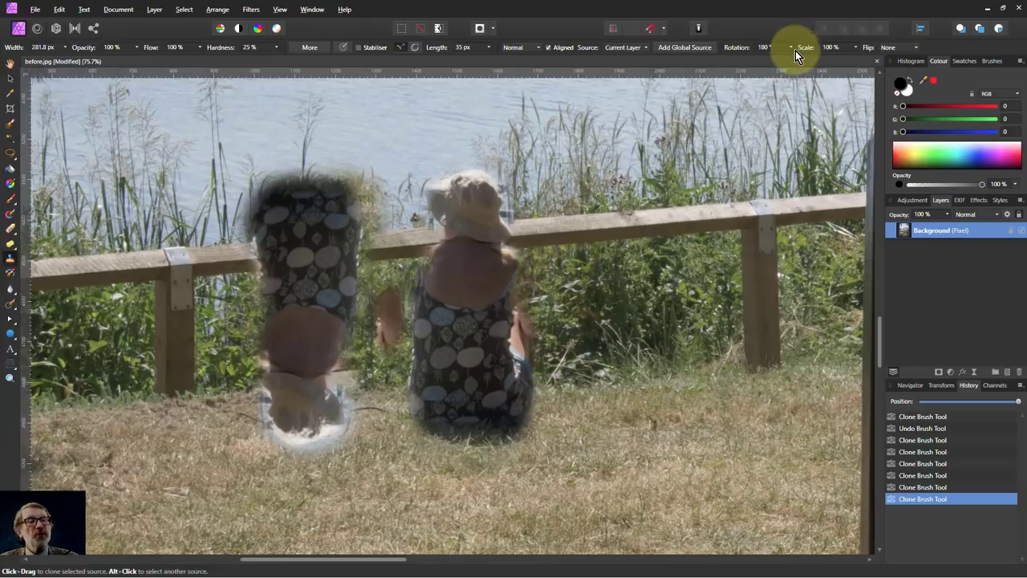
{"action": "left_click", "coordinate": [766, 47]}
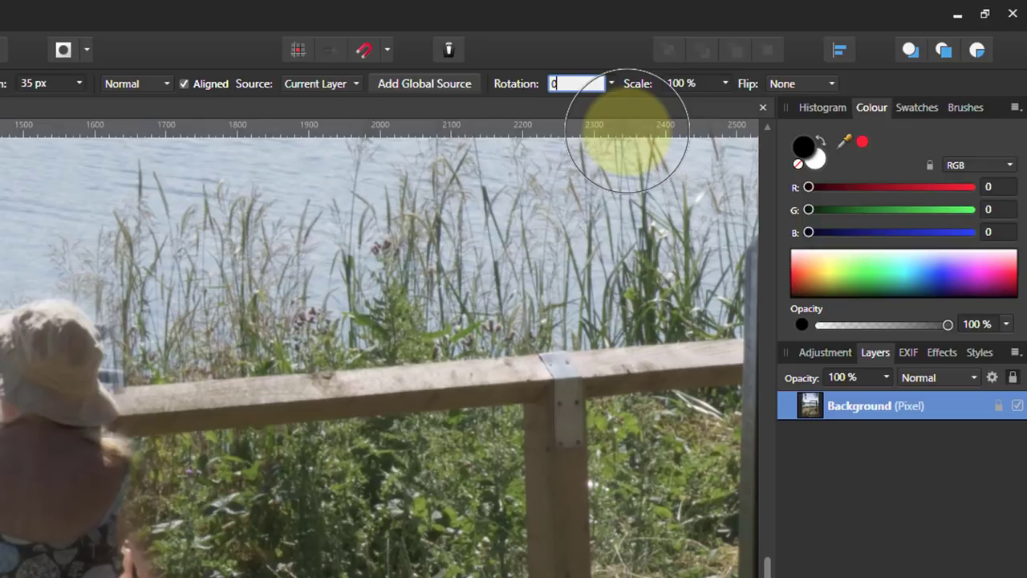
Step: Set the clone rotation to 0° and the clone scale to 500%, then fit the photo in view
{"action": "key", "text": "Return"}
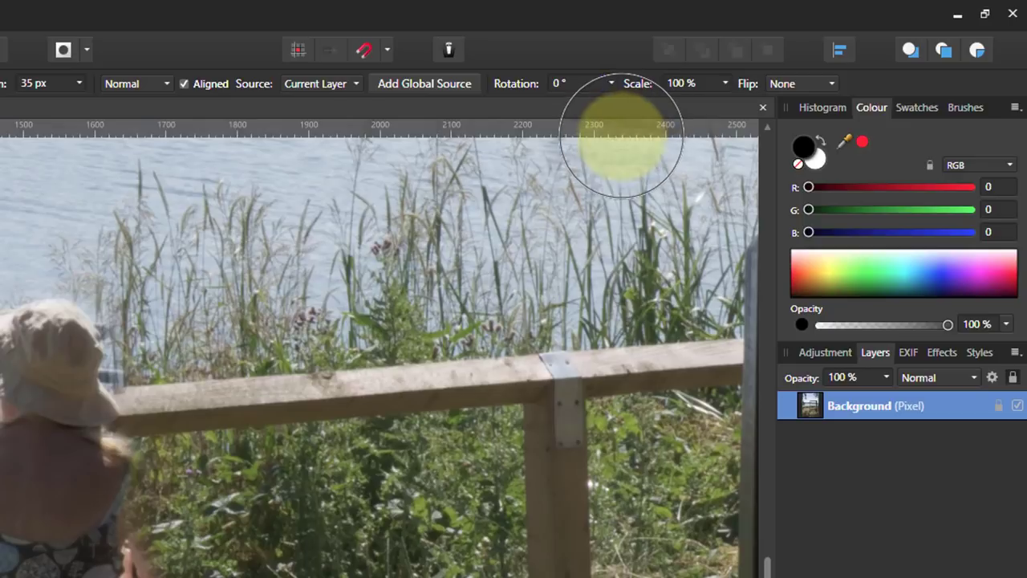
{"action": "left_click", "coordinate": [692, 85]}
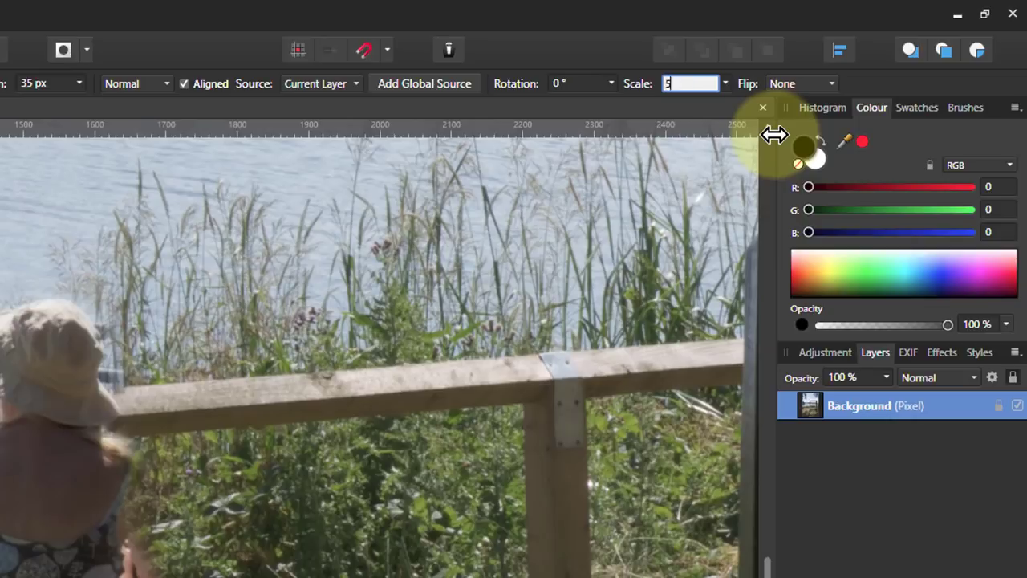
{"action": "key", "text": "Return"}
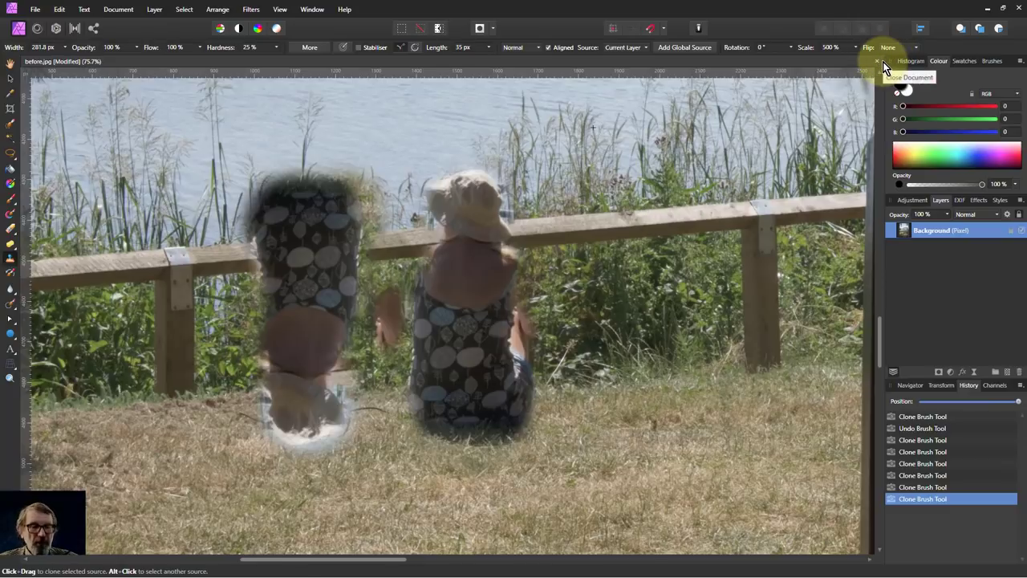
{"action": "key", "text": "ctrl+0"}
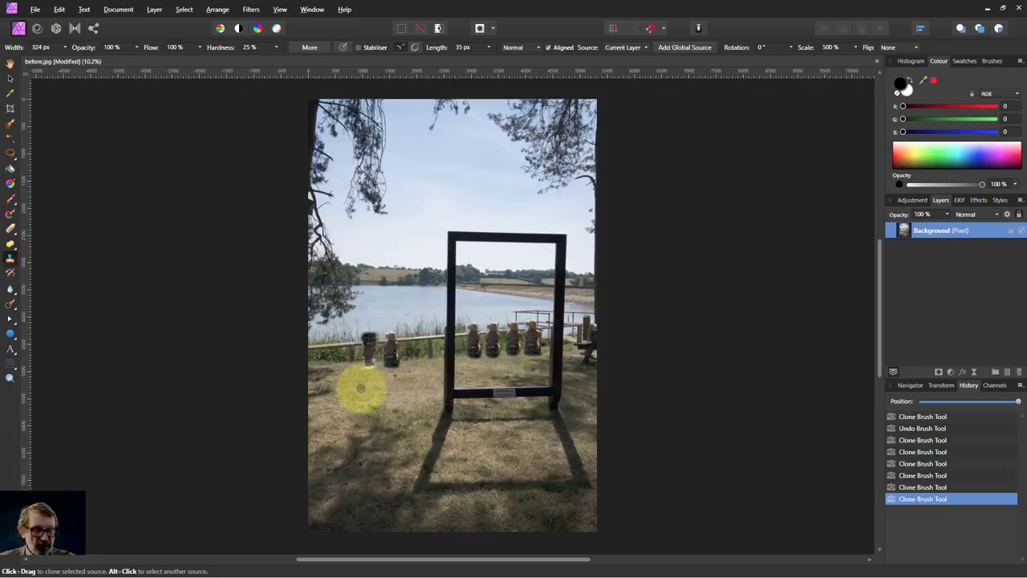
Step: Paint a large copy of the woman at lower left, then restore stray areas around her with the Undo Brush
{"action": "key", "text": "bracketright"}
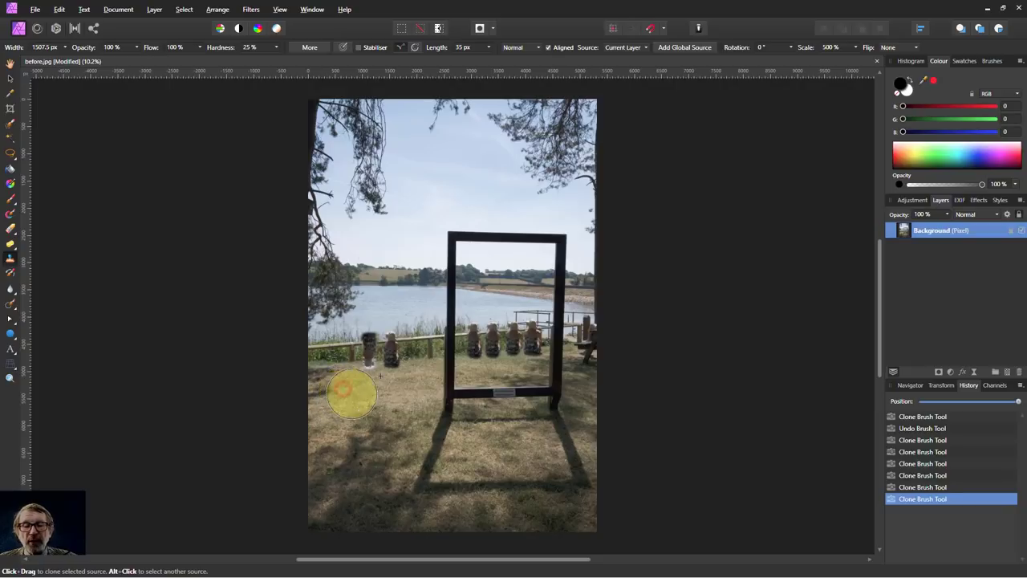
{"action": "mouse_move", "coordinate": [351, 393]}
{"action": "left_mouse_down"}
{"action": "mouse_move", "coordinate": [353, 433]}
{"action": "mouse_move", "coordinate": [335, 439]}
{"action": "mouse_move", "coordinate": [362, 440]}
{"action": "mouse_move", "coordinate": [326, 441]}
{"action": "mouse_move", "coordinate": [346, 467]}
{"action": "mouse_move", "coordinate": [375, 446]}
{"action": "mouse_move", "coordinate": [349, 503]}
{"action": "mouse_move", "coordinate": [364, 523]}
{"action": "mouse_move", "coordinate": [341, 534]}
{"action": "mouse_move", "coordinate": [321, 458]}
{"action": "mouse_move", "coordinate": [306, 493]}
{"action": "mouse_move", "coordinate": [362, 538]}
{"action": "mouse_move", "coordinate": [219, 478]}
{"action": "left_mouse_up"}
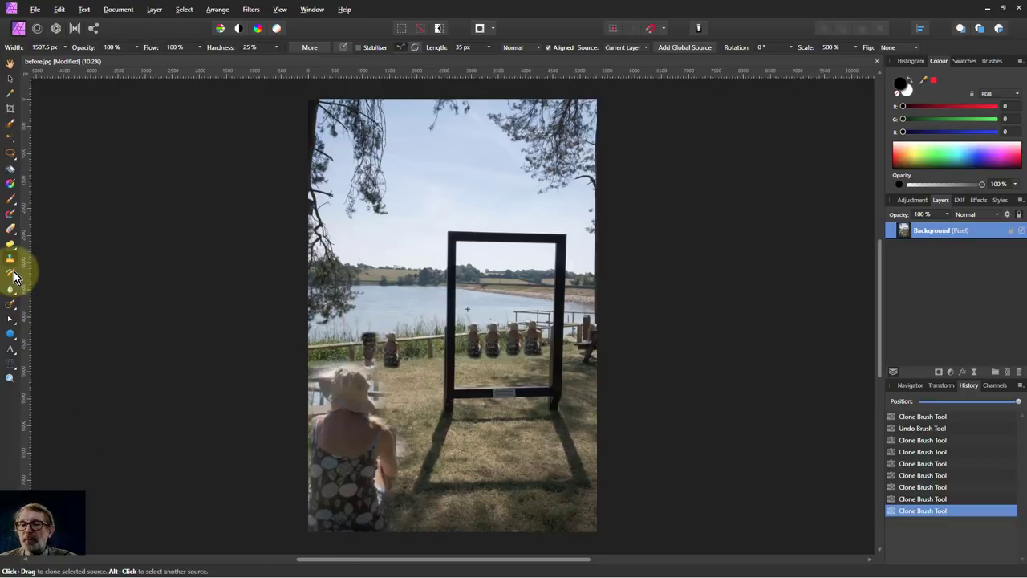
{"action": "left_click", "coordinate": [11, 273]}
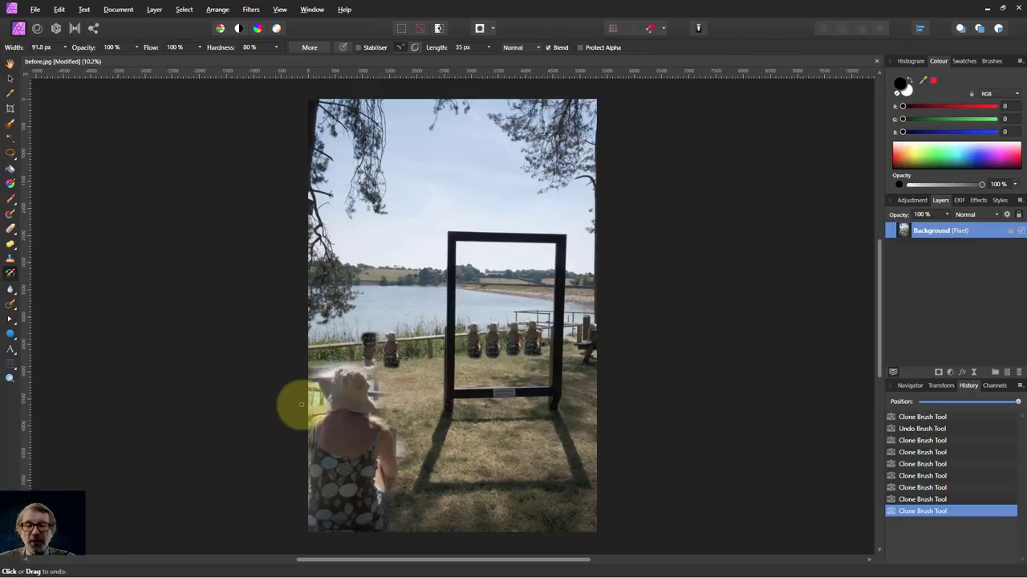
{"action": "left_click_drag", "start_coordinate": [300, 392], "coordinate": [315, 407]}
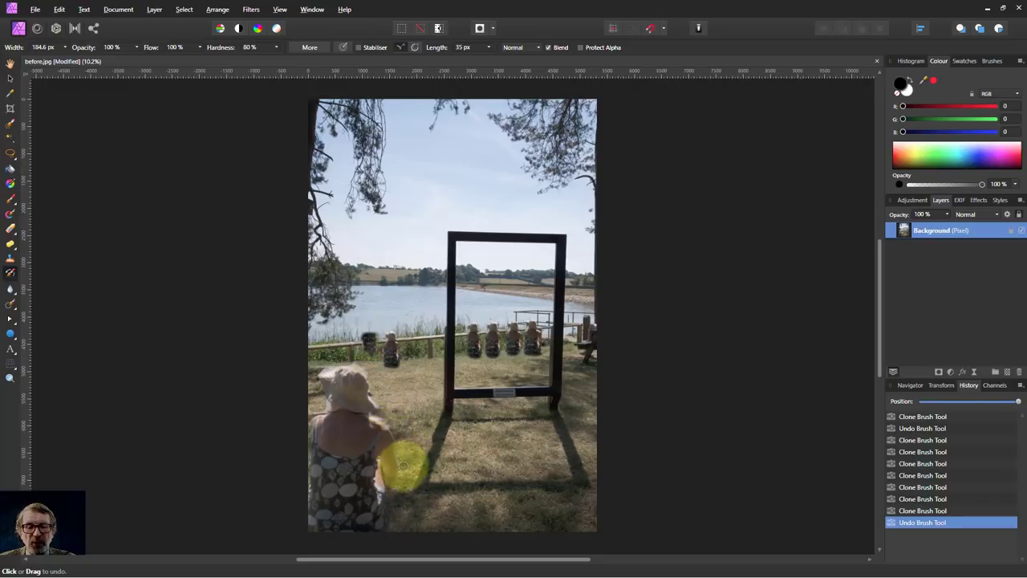
{"action": "left_click", "coordinate": [373, 392]}
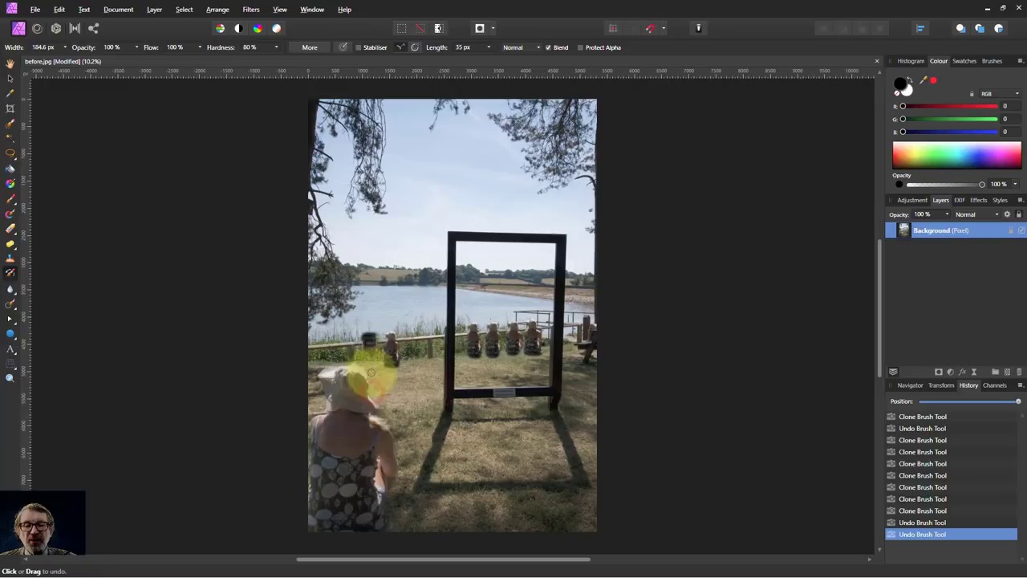
{"action": "left_click", "coordinate": [341, 361]}
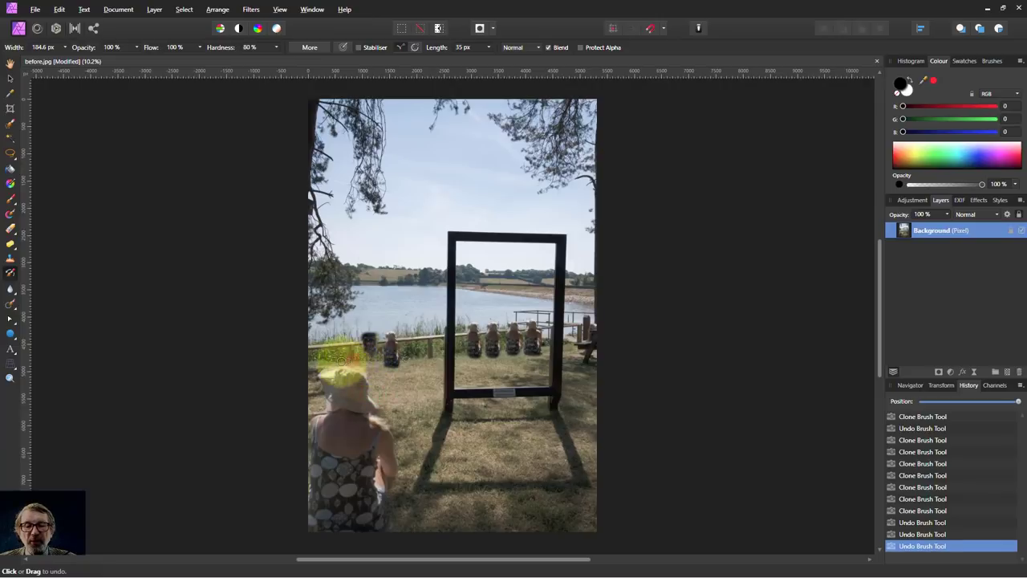
{"action": "left_click", "coordinate": [325, 407]}
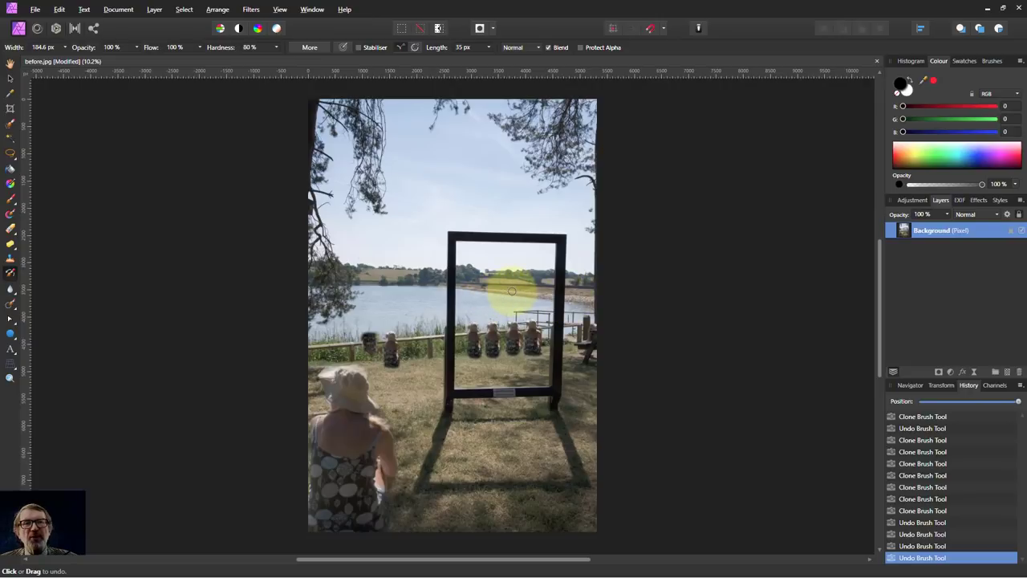
Step: With the Clone Brush, set Flip to Horizontal and Scale back to 100%
{"action": "left_click", "coordinate": [12, 261]}
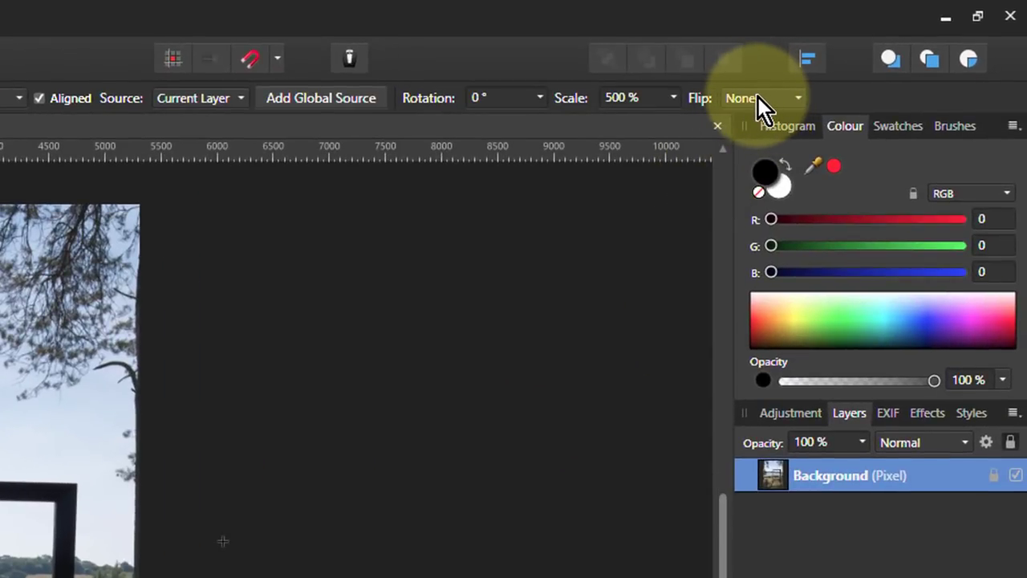
{"action": "left_click", "coordinate": [758, 97]}
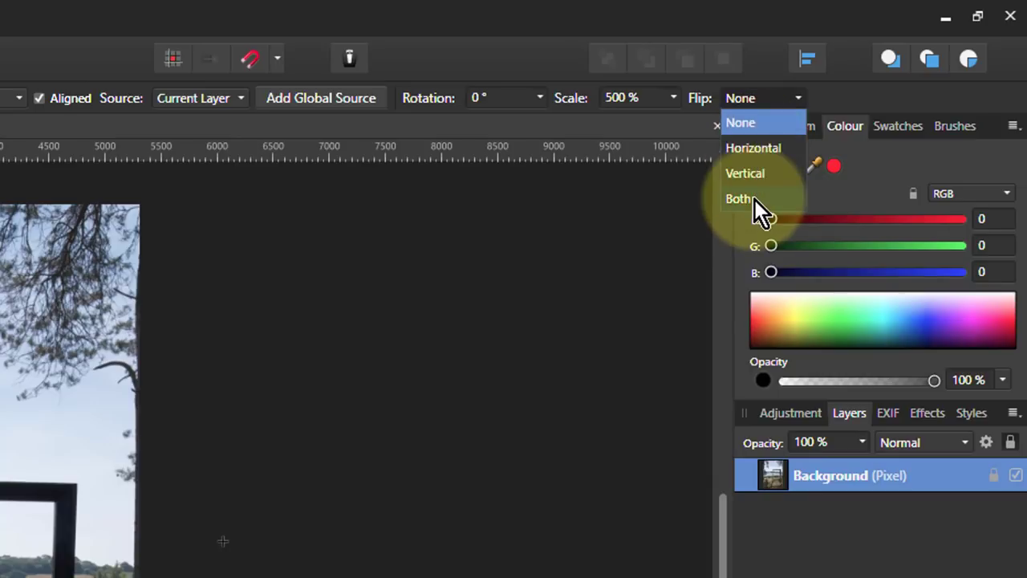
{"action": "left_click", "coordinate": [763, 147]}
{"action": "left_click", "coordinate": [633, 96]}
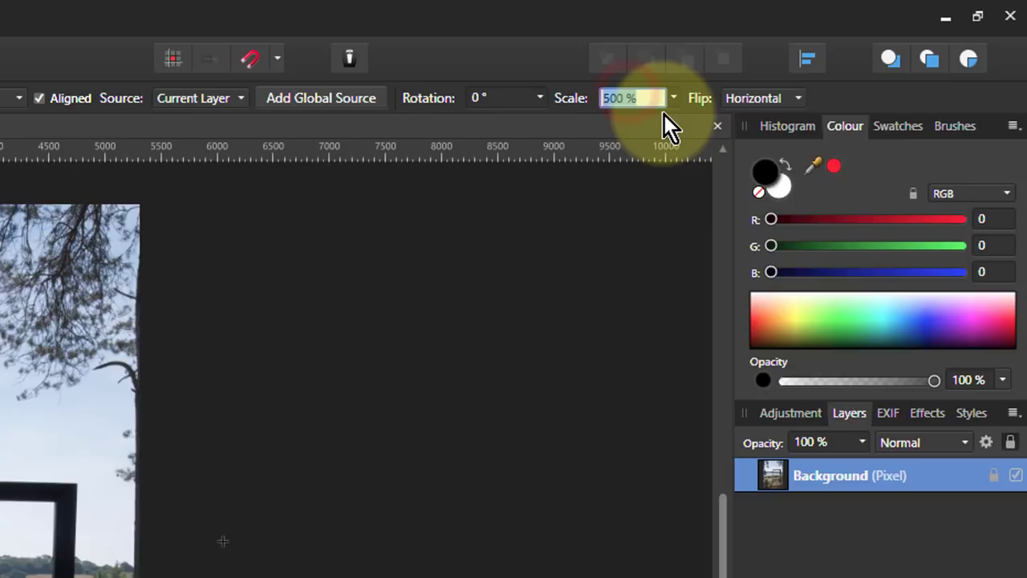
{"action": "type", "text": "100"}
{"action": "key", "text": "Return"}
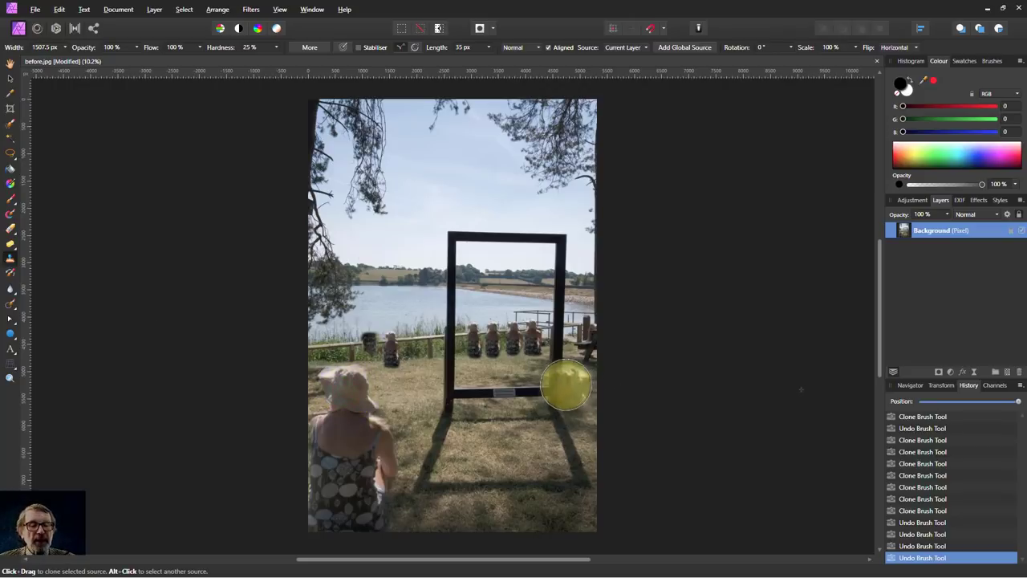
Step: Paint a mirrored copy of the woman at lower right, then set Flip back to None
{"action": "mouse_move", "coordinate": [576, 372]}
{"action": "left_mouse_down"}
{"action": "mouse_move", "coordinate": [557, 408]}
{"action": "mouse_move", "coordinate": [584, 431]}
{"action": "mouse_move", "coordinate": [565, 429]}
{"action": "mouse_move", "coordinate": [549, 445]}
{"action": "mouse_move", "coordinate": [570, 469]}
{"action": "mouse_move", "coordinate": [557, 470]}
{"action": "mouse_move", "coordinate": [550, 451]}
{"action": "mouse_move", "coordinate": [522, 480]}
{"action": "mouse_move", "coordinate": [556, 503]}
{"action": "left_mouse_up"}
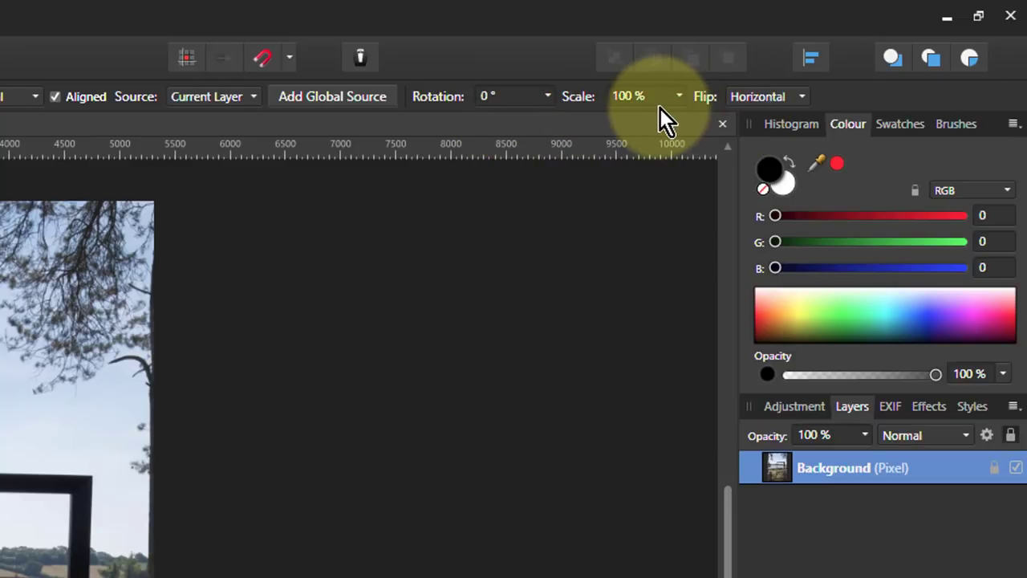
{"action": "left_click", "coordinate": [774, 100]}
{"action": "left_click", "coordinate": [746, 120]}
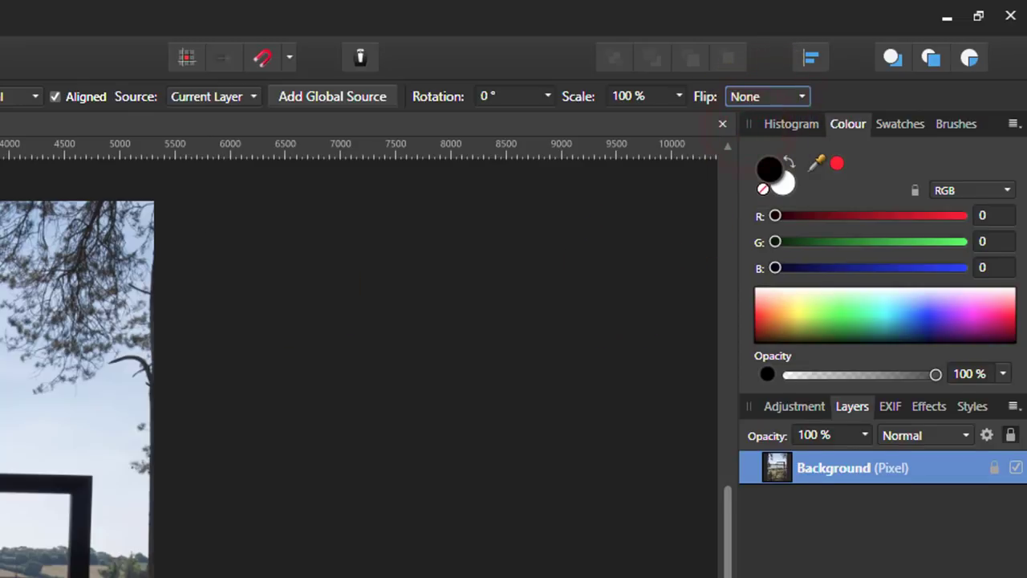